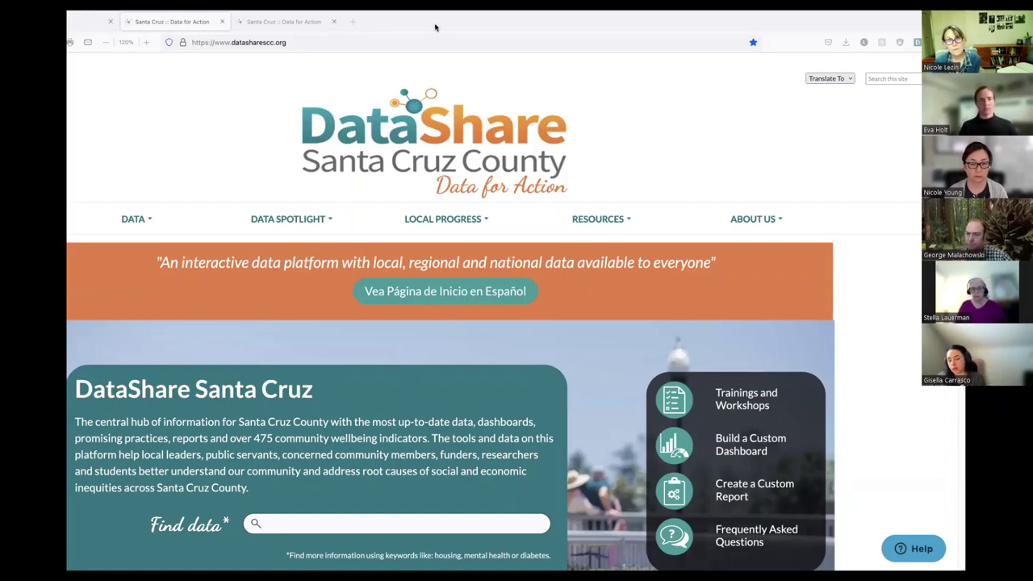
- Go from the DATA menu to the Indicators by Location Level page
click(191, 214)
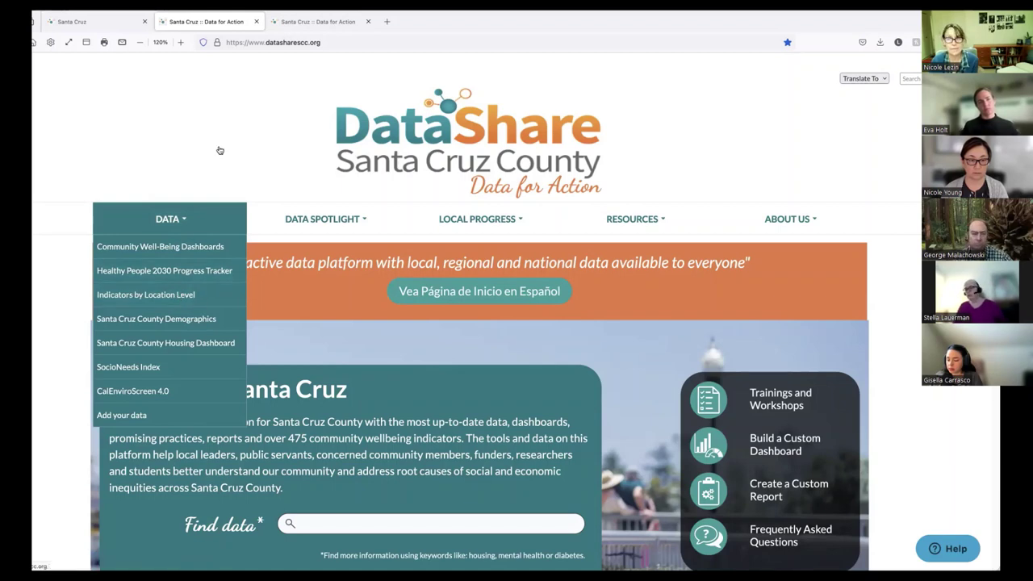
mouse_move(184, 220)
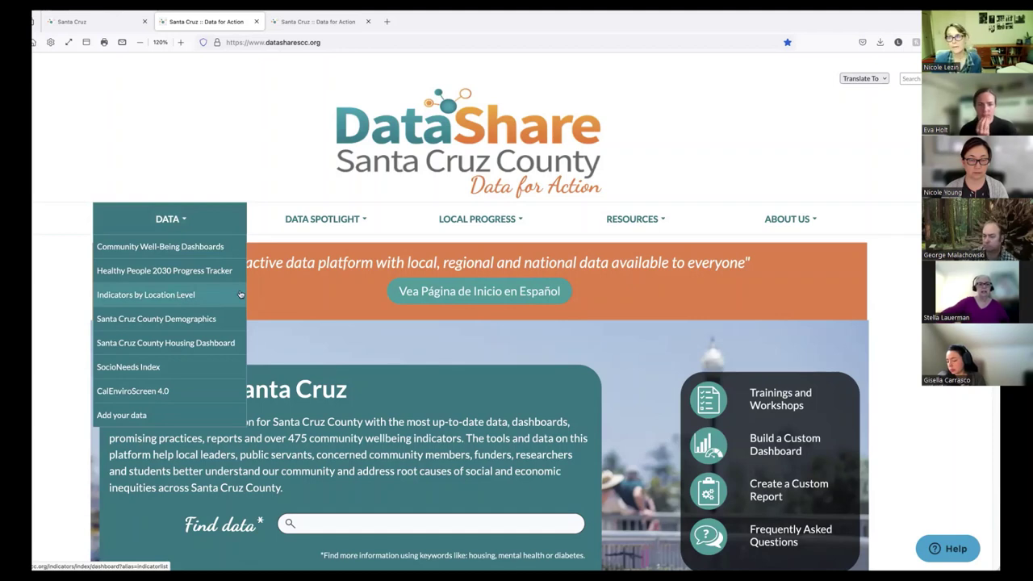
click(181, 296)
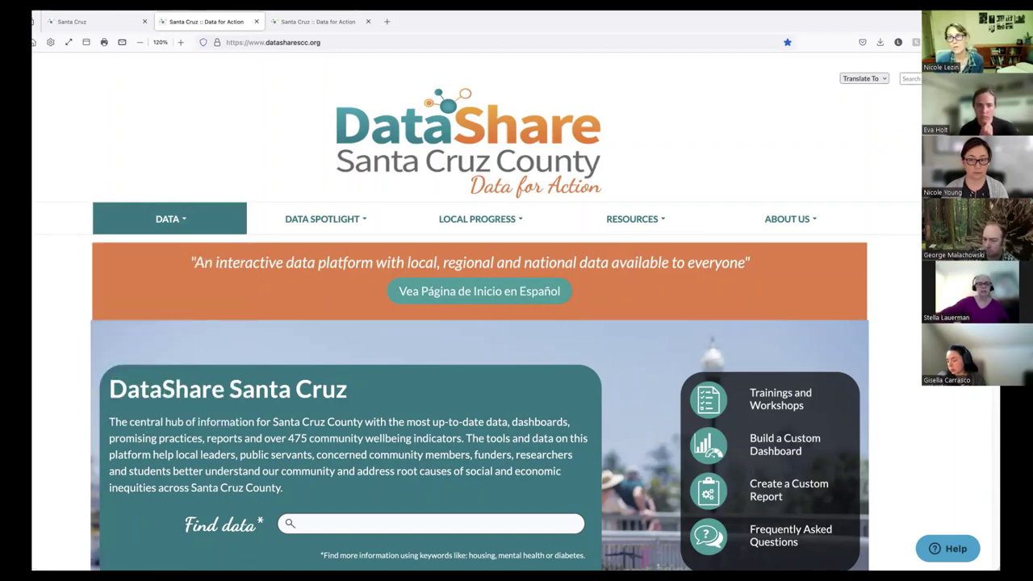
- Open and dismiss the Translate To language list, then reopen Indicators by Location Level
click(886, 79)
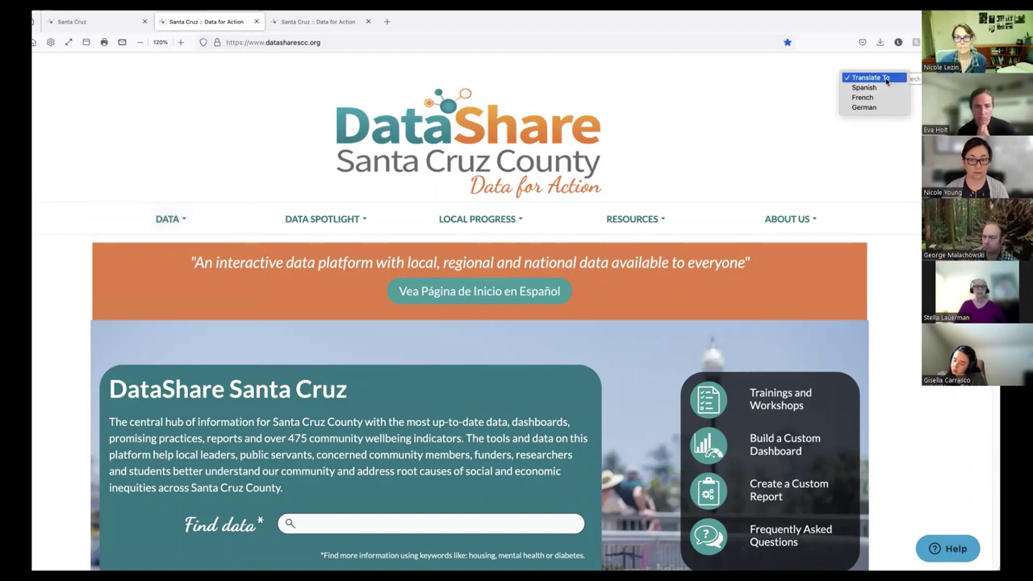
click(741, 131)
click(192, 223)
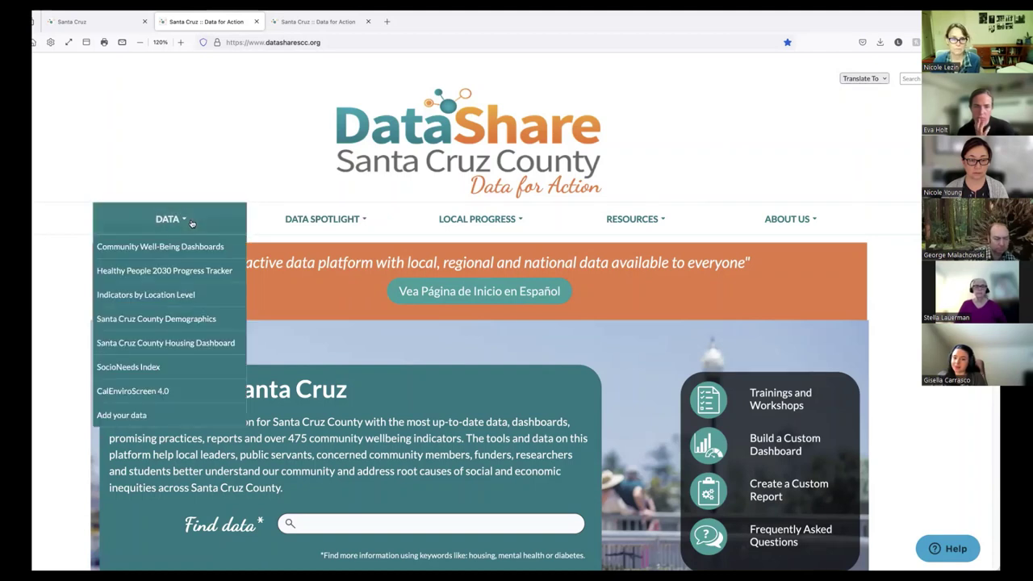
click(185, 296)
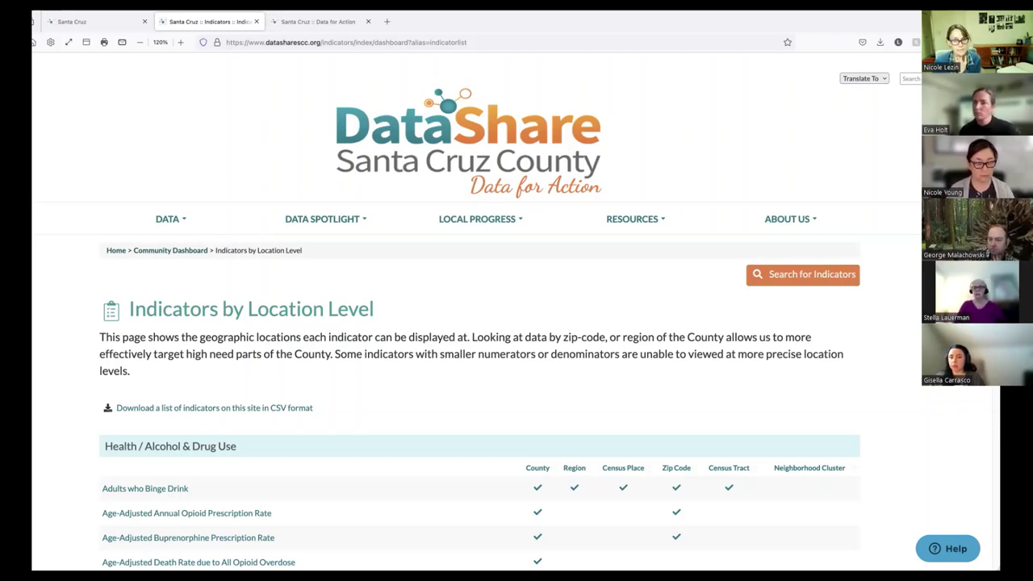
- Scan the Alcohol & Drug Use indicator table's County and Zip Code levels, then reveal the LOCAL PROGRESS dropdown
scroll(501, 315, down, 1)
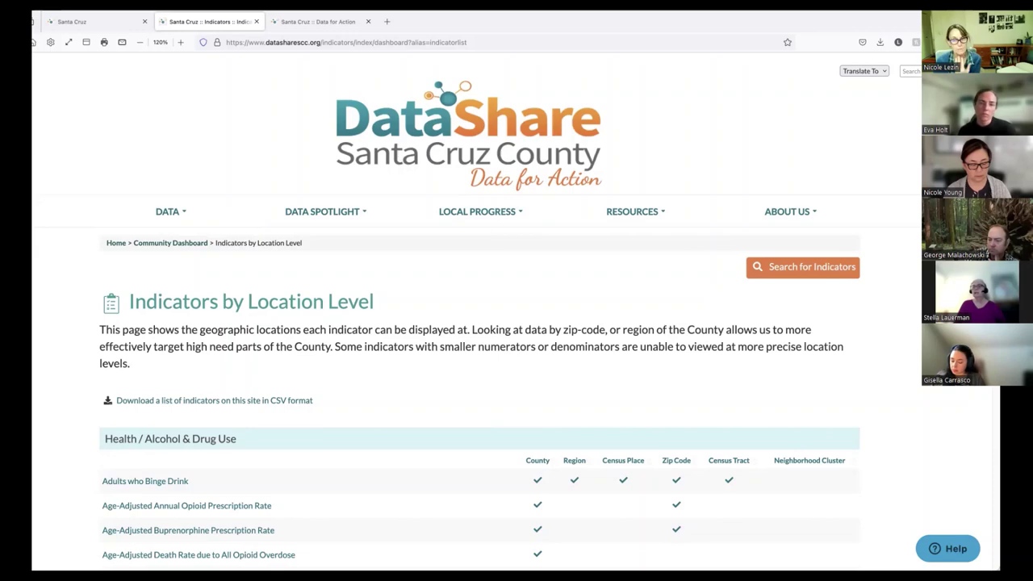
scroll(501, 315, down, 1)
scroll(500, 315, down, 5)
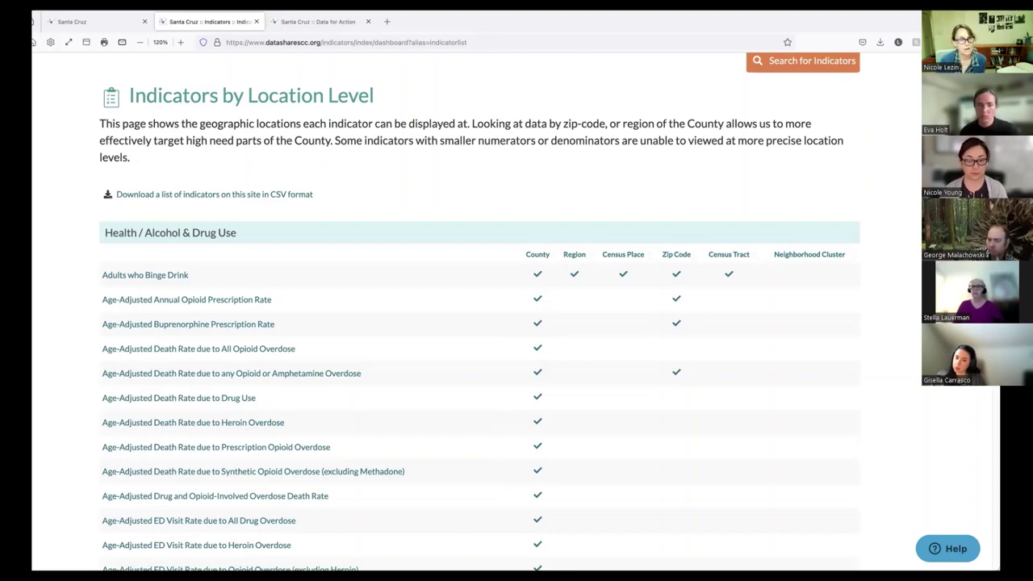
scroll(501, 315, down, 6)
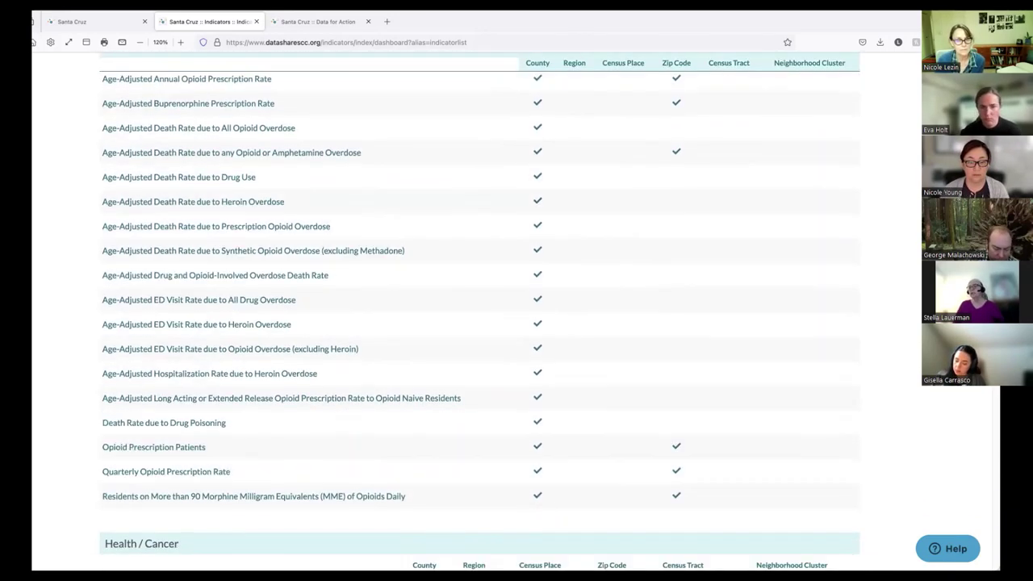
scroll(501, 315, up, 10)
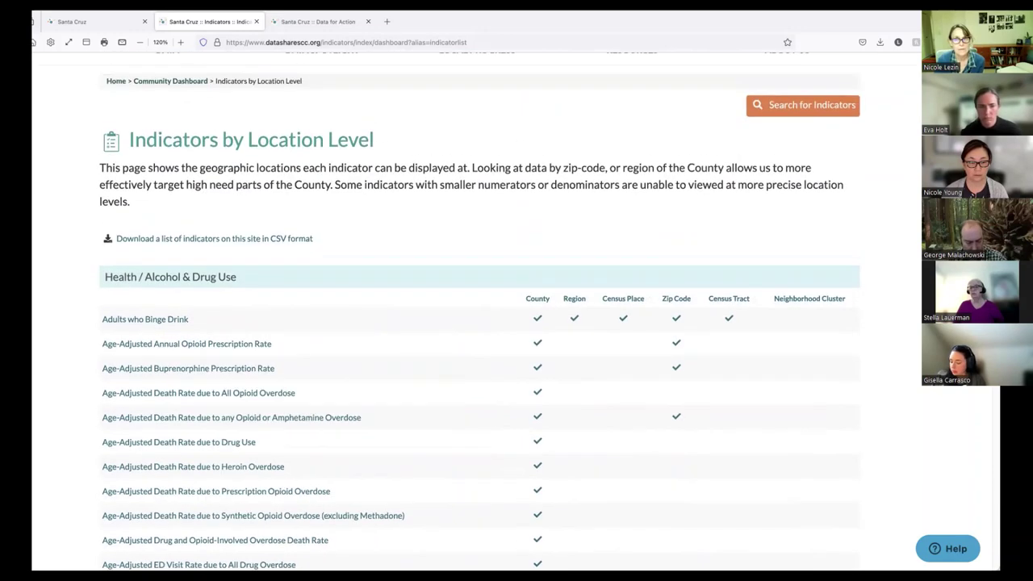
scroll(898, 197, up, 1)
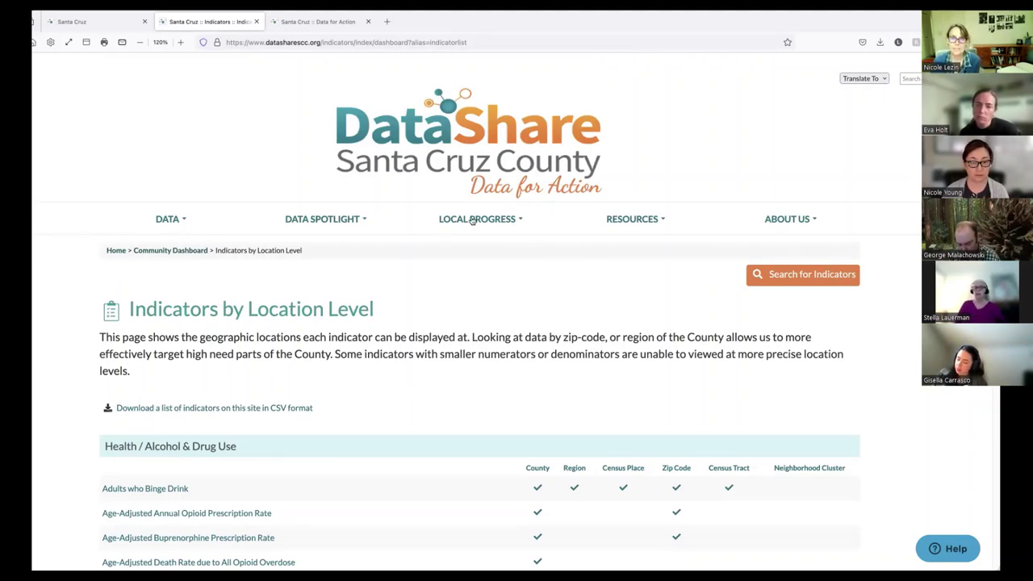
mouse_move(481, 220)
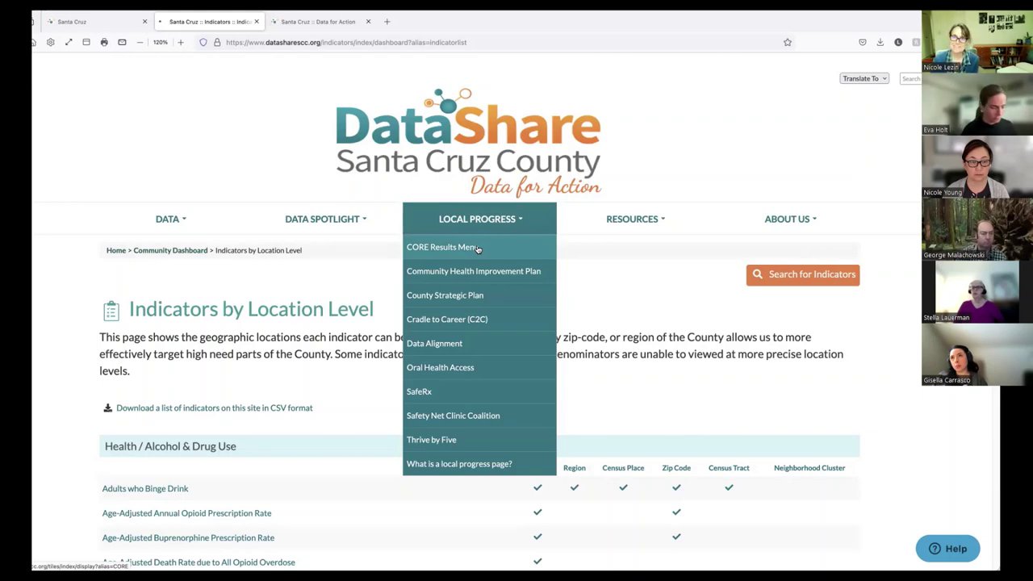
- Open the CORE Results Menu page and scroll through its conditions and vision
click(434, 248)
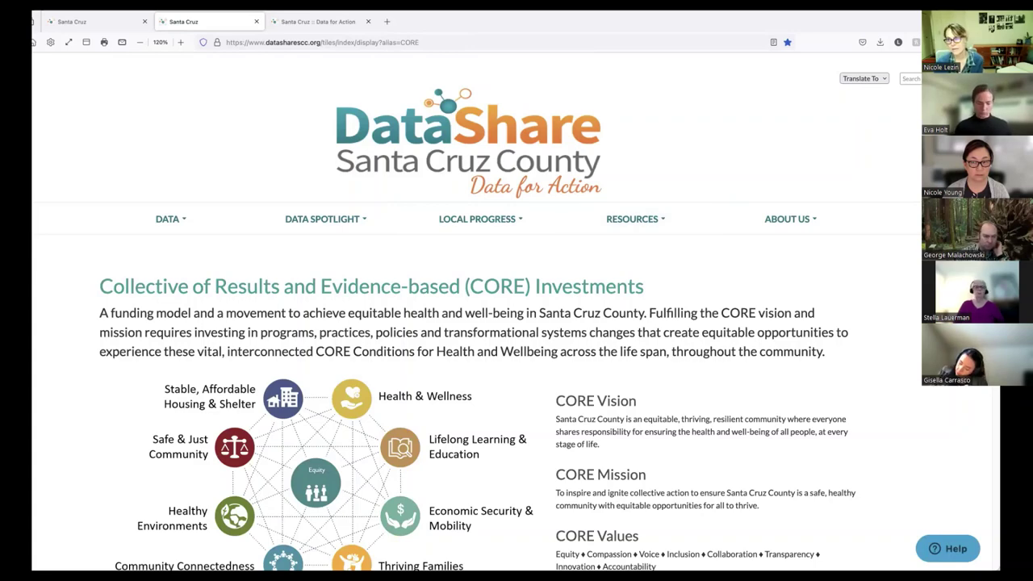
scroll(517, 323, down, 3)
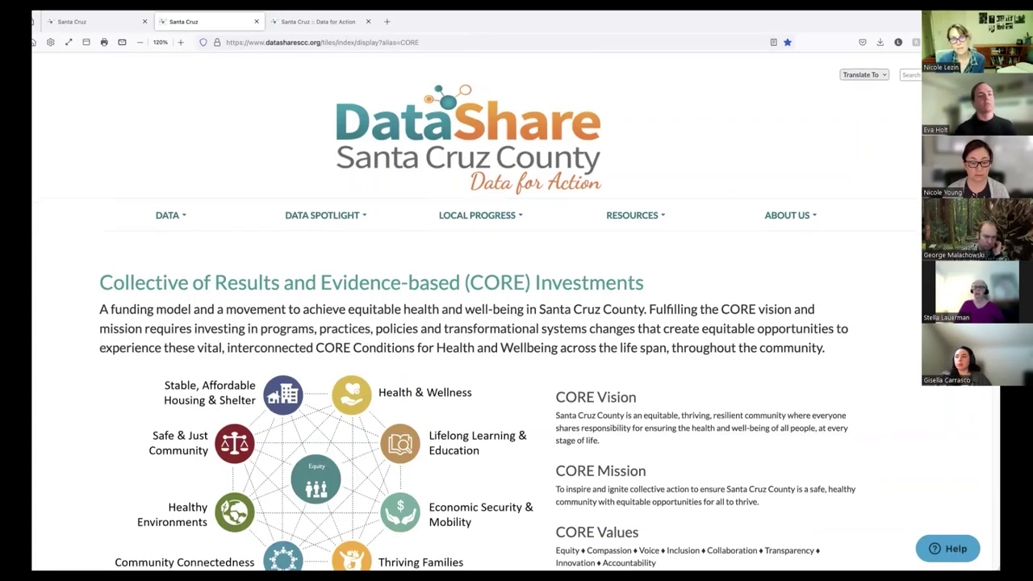
scroll(517, 323, down, 5)
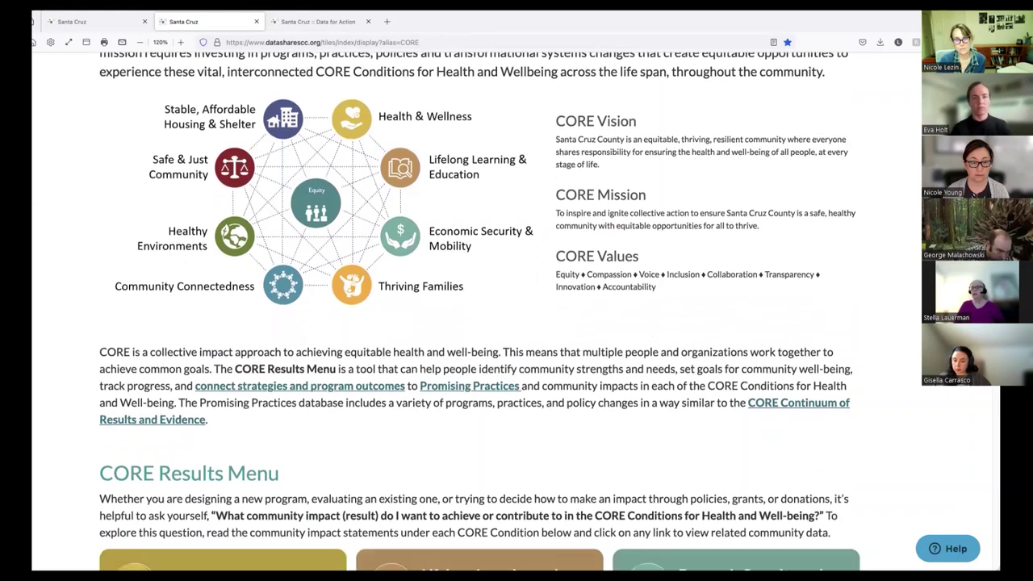
scroll(529, 301, down, 3)
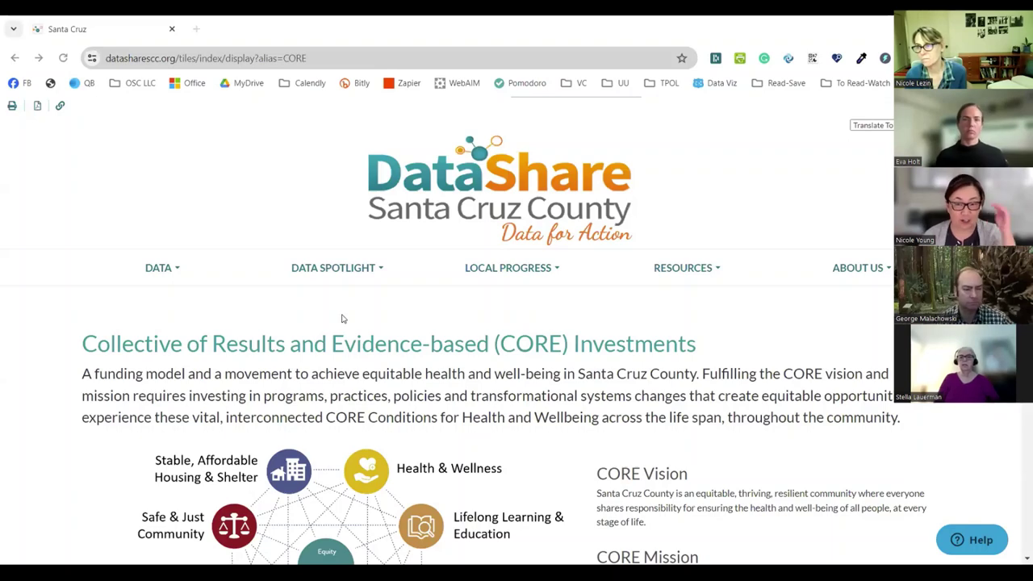
- Scroll past the CORE diagram to the six condition cards, down to Healthy Environments
scroll(341, 319, down, 1)
scroll(342, 319, down, 5)
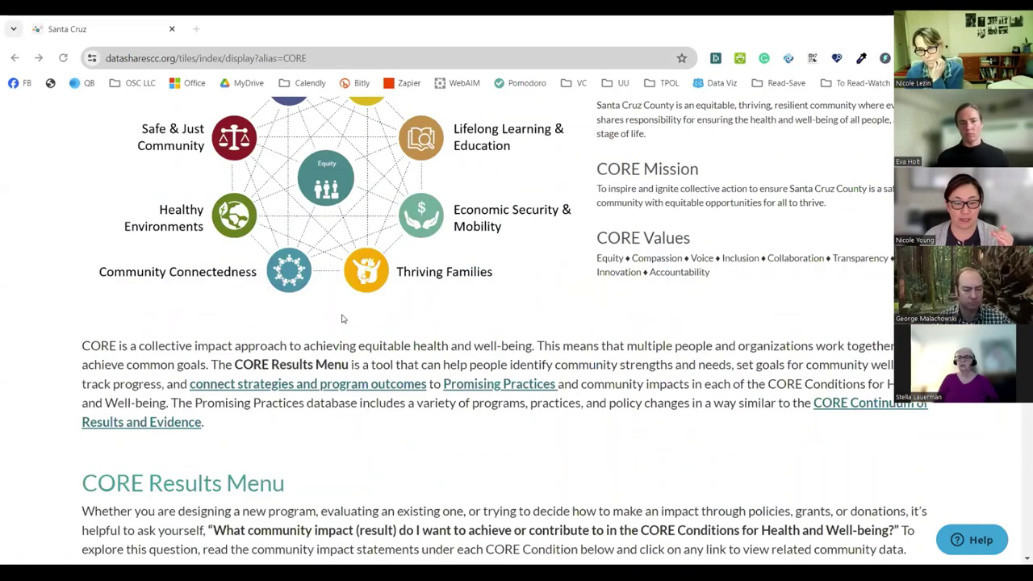
scroll(376, 361, down, 3)
scroll(376, 361, down, 4)
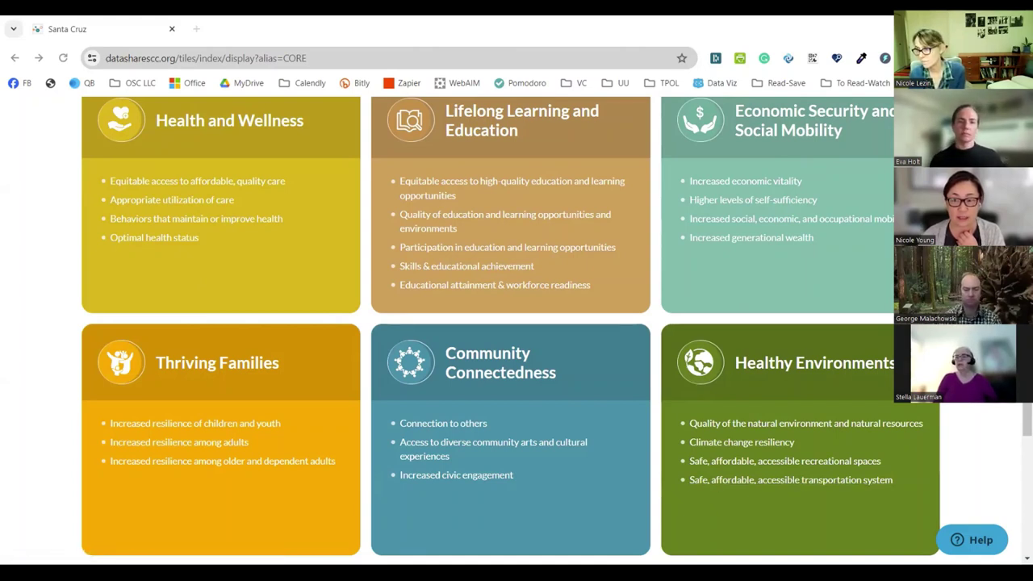
- Open the safe, affordable, accessible transportation impact page and briefly highlight the Impact 4 heading
click(793, 485)
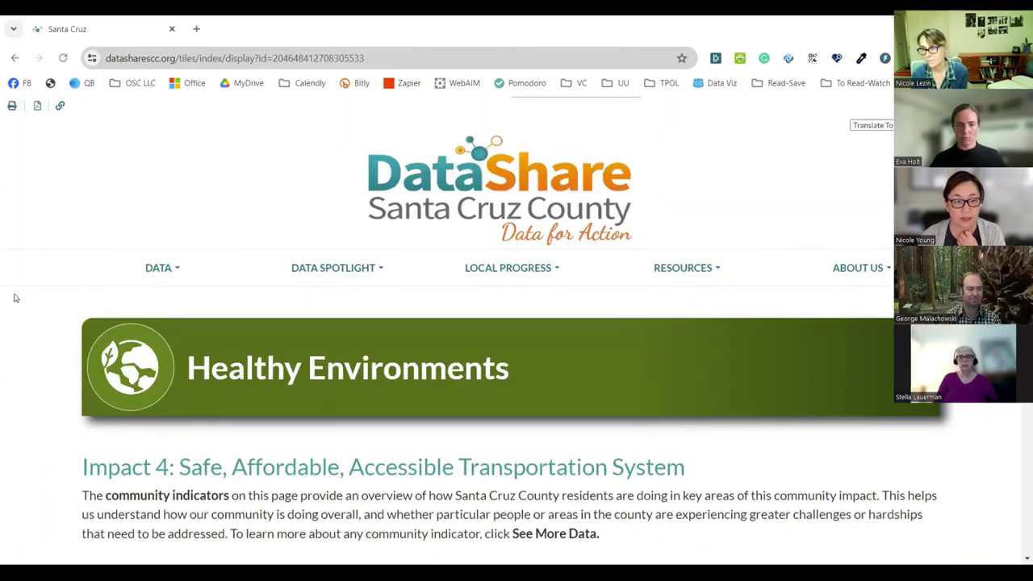
scroll(291, 345, down, 3)
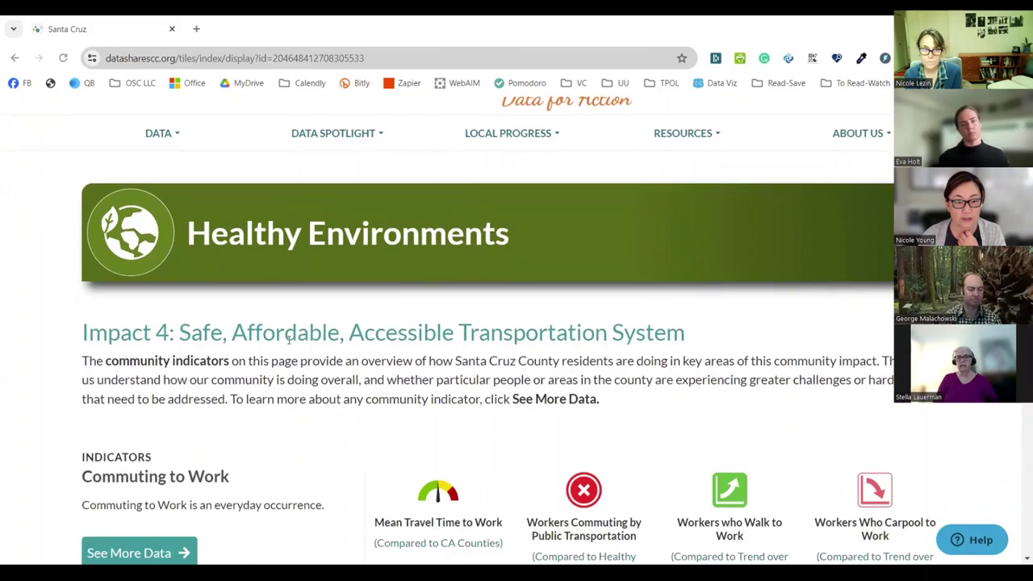
drag(84, 265, 170, 266)
click(239, 311)
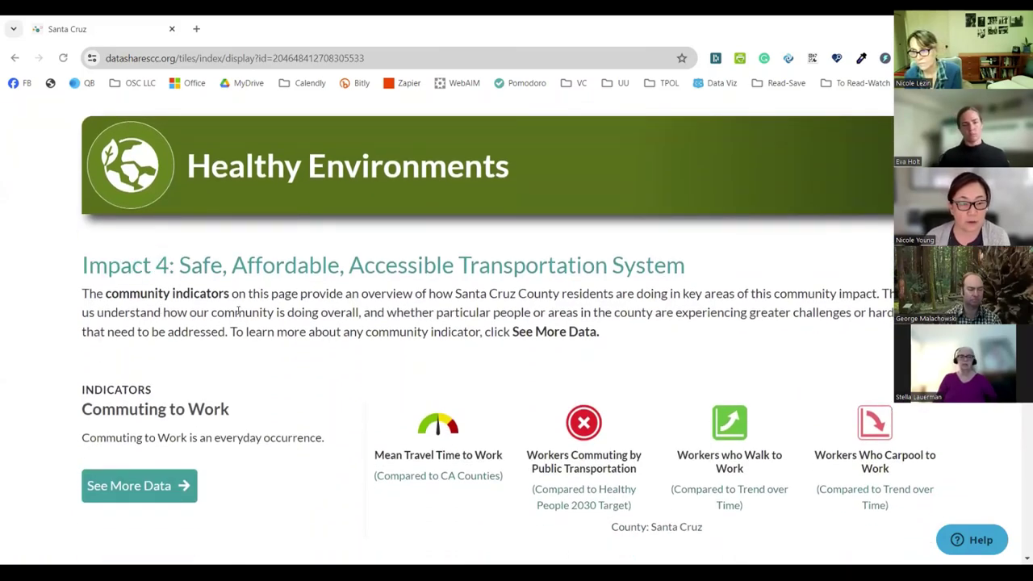
- Highlight the Commuting to Work heading and open the Workers who Walk to Work indicator
scroll(235, 320, down, 3)
scroll(190, 325, down, 4)
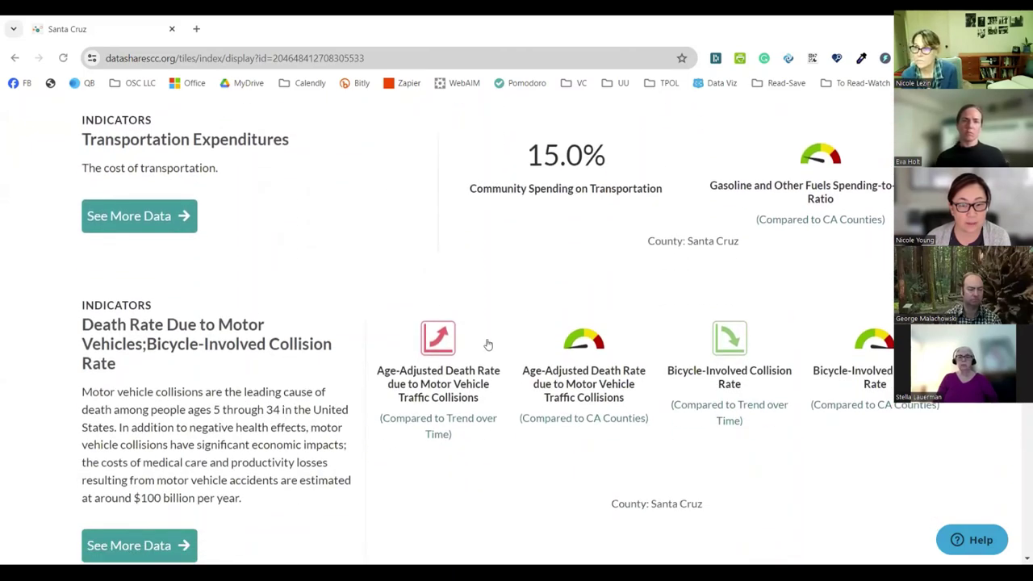
scroll(186, 402, down, 5)
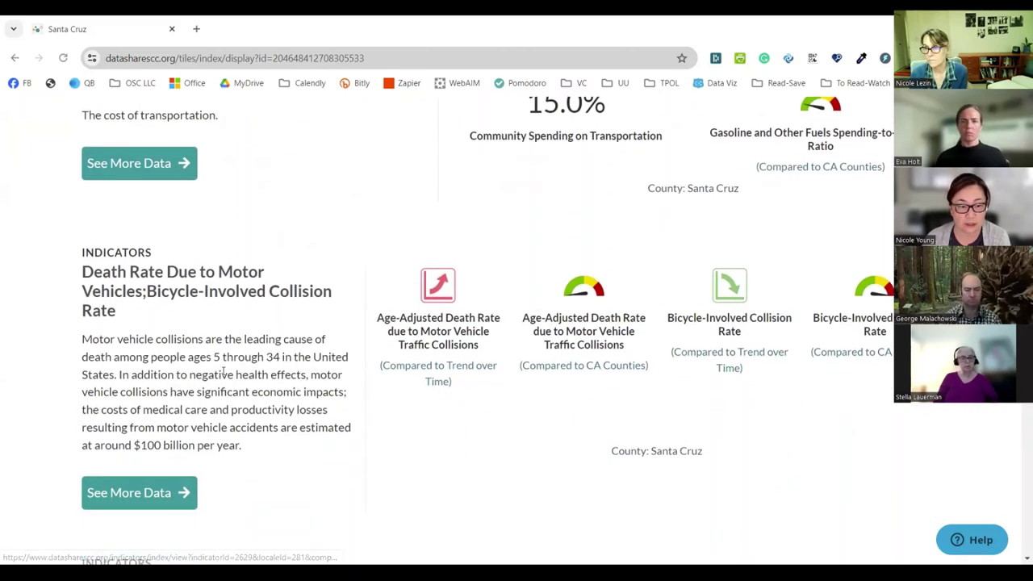
scroll(186, 402, down, 1)
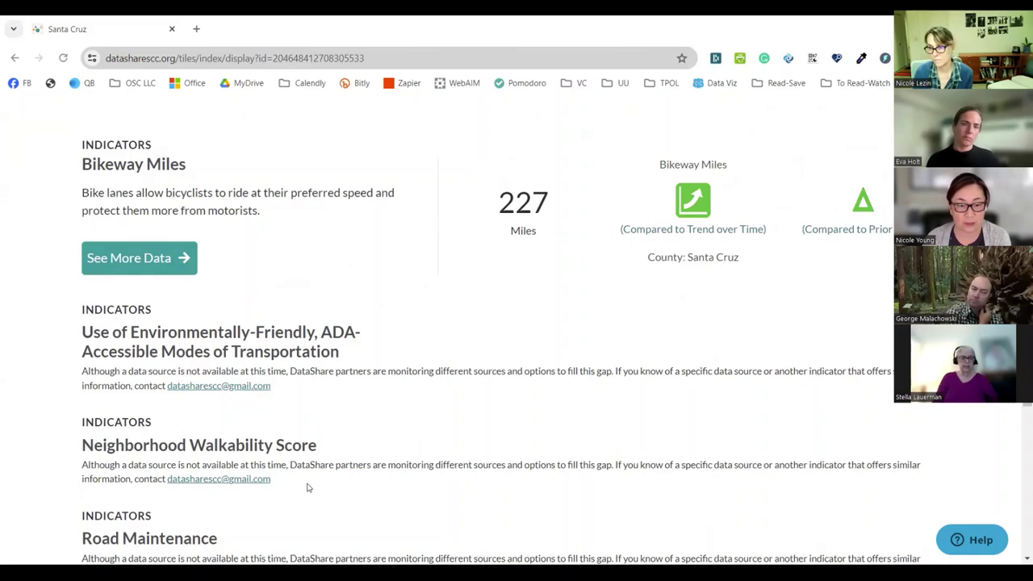
scroll(350, 487, down, 1)
scroll(350, 488, up, 3)
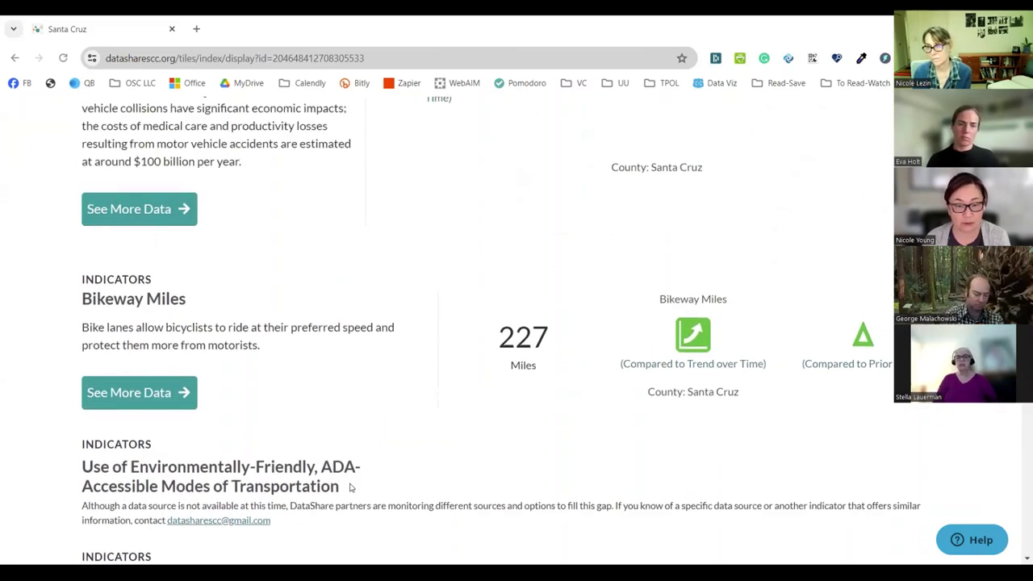
scroll(350, 487, up, 6)
scroll(332, 477, up, 4)
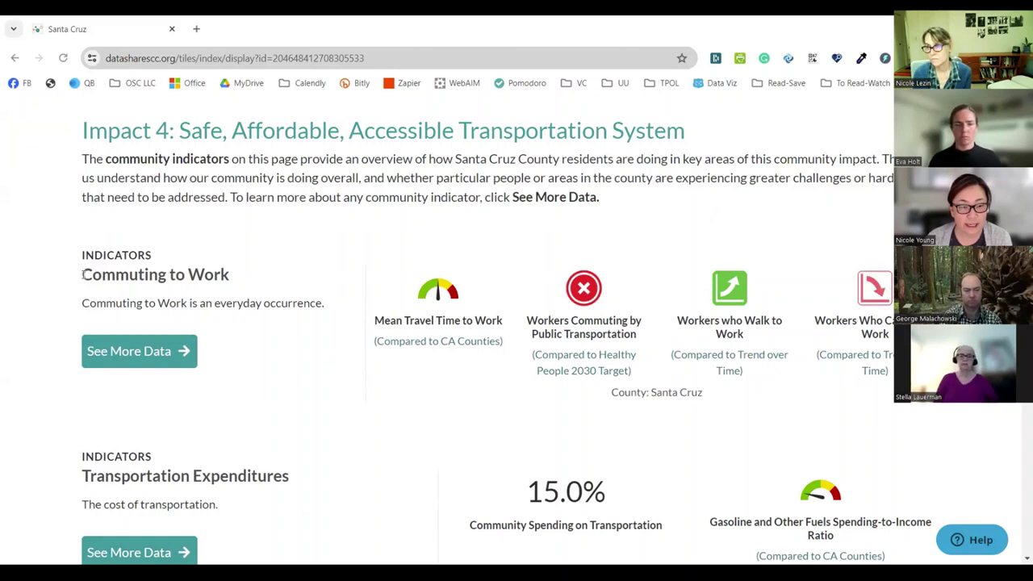
drag(83, 275, 229, 275)
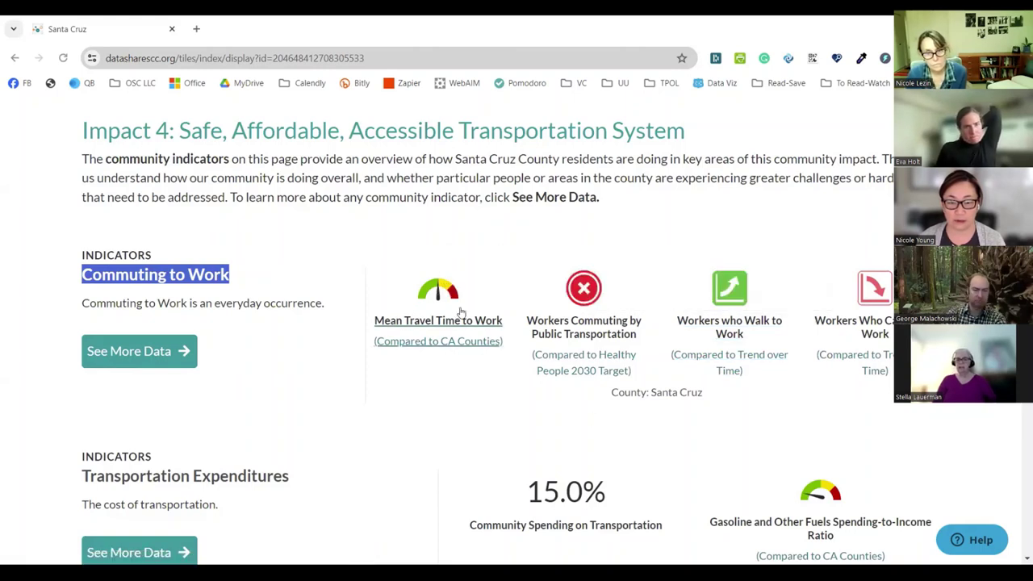
click(737, 333)
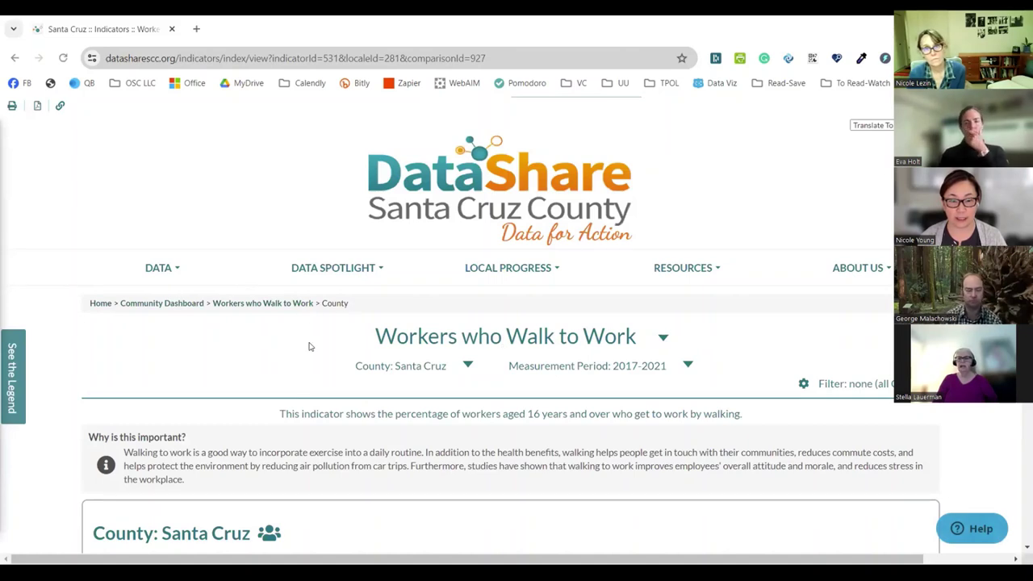
- Review the county's 4.4% value against CA 2.4% and US 2.5%, plus the technical note
scroll(308, 346, down, 1)
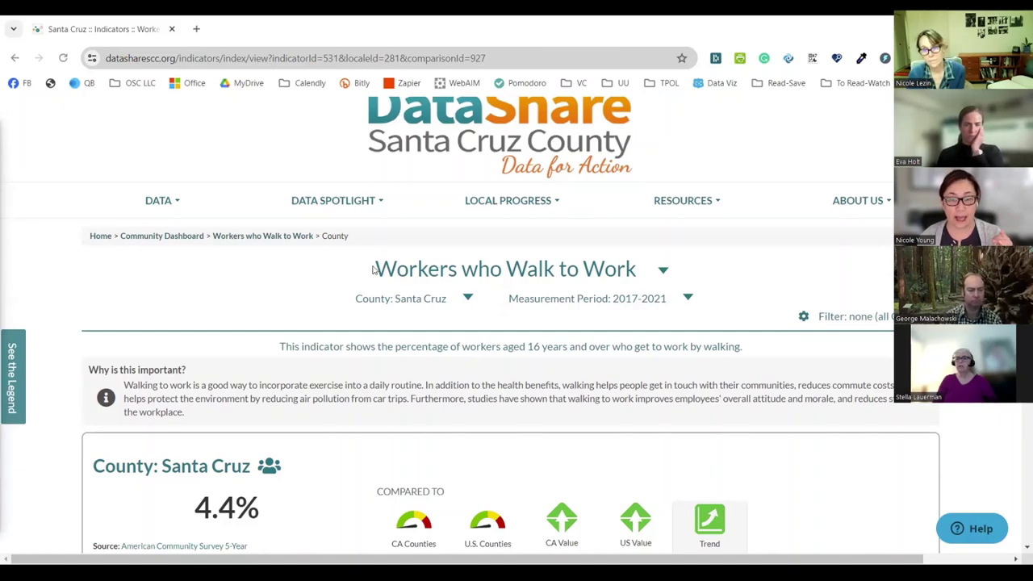
scroll(807, 396, down, 2)
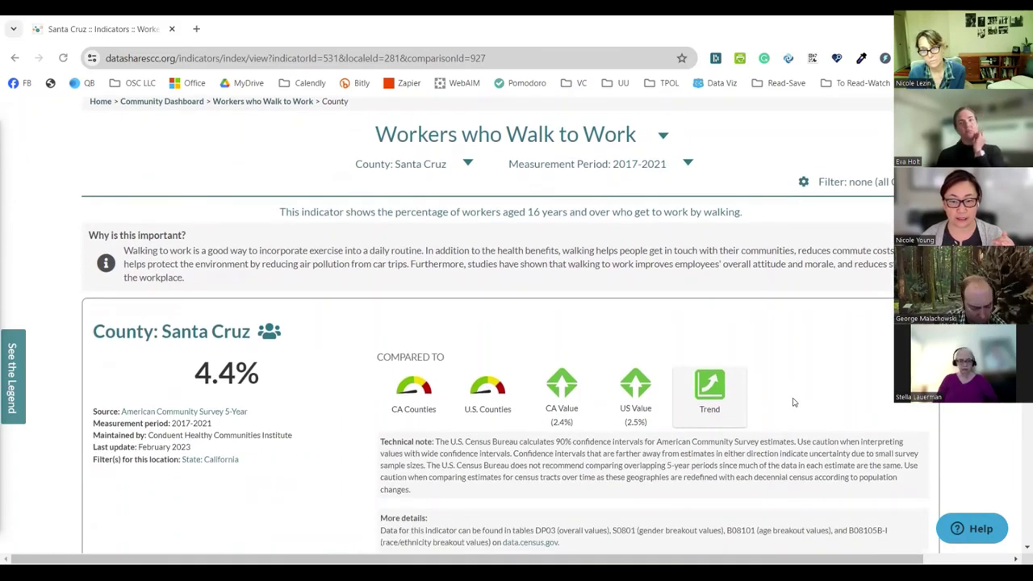
scroll(794, 402, up, 2)
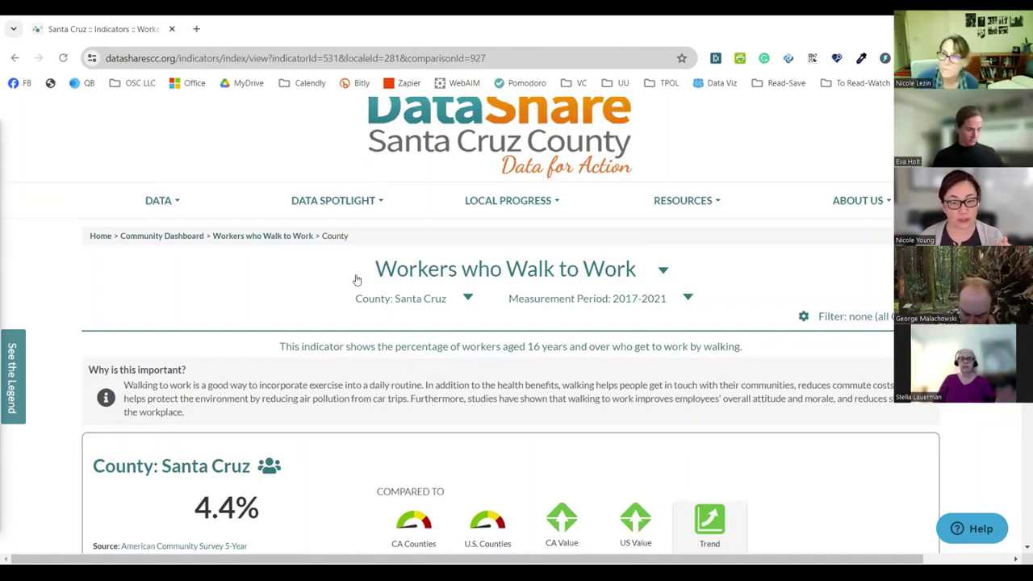
click(389, 274)
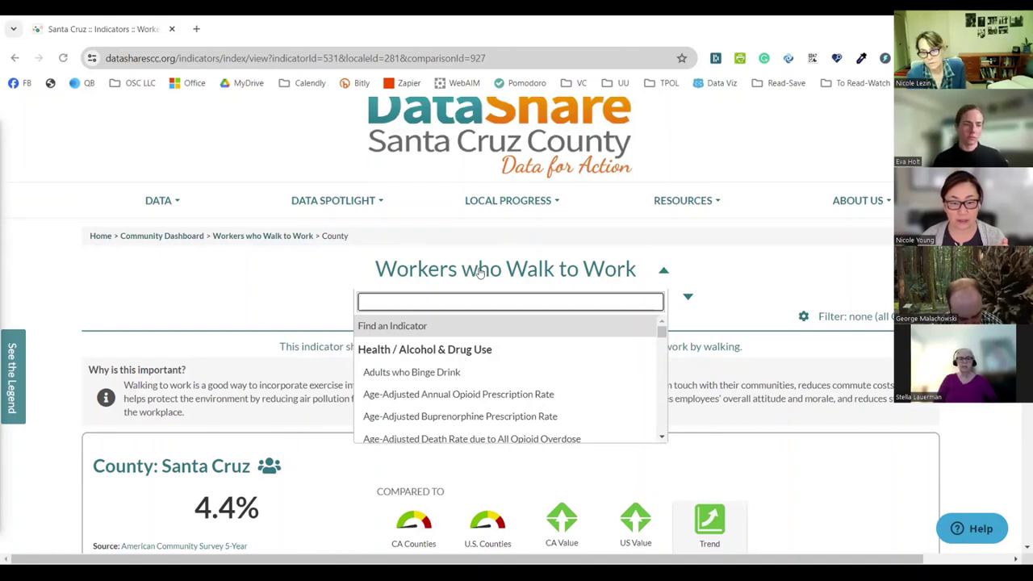
scroll(448, 364, down, 5)
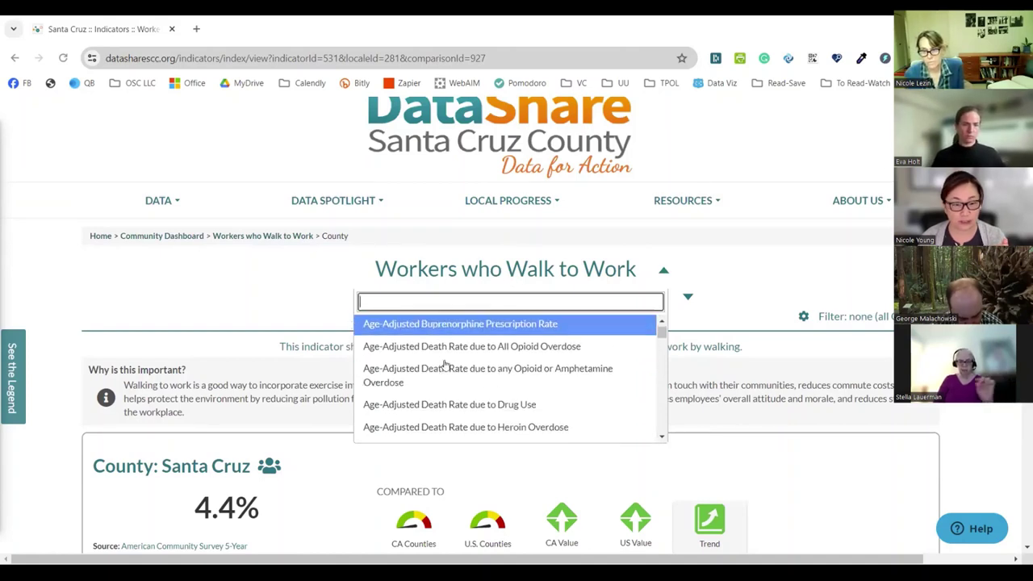
scroll(454, 387, down, 10)
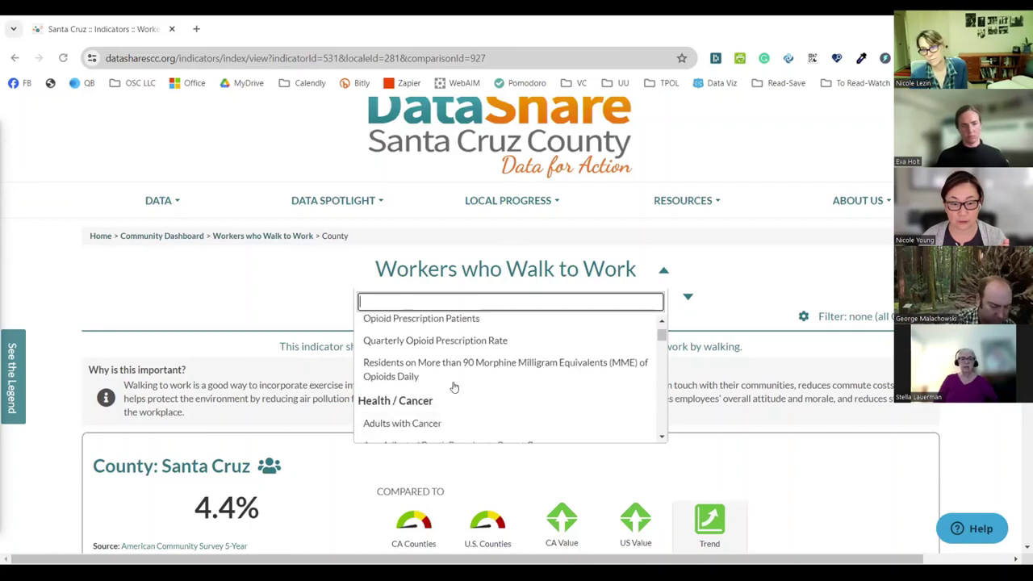
scroll(454, 388, up, 10)
click(302, 286)
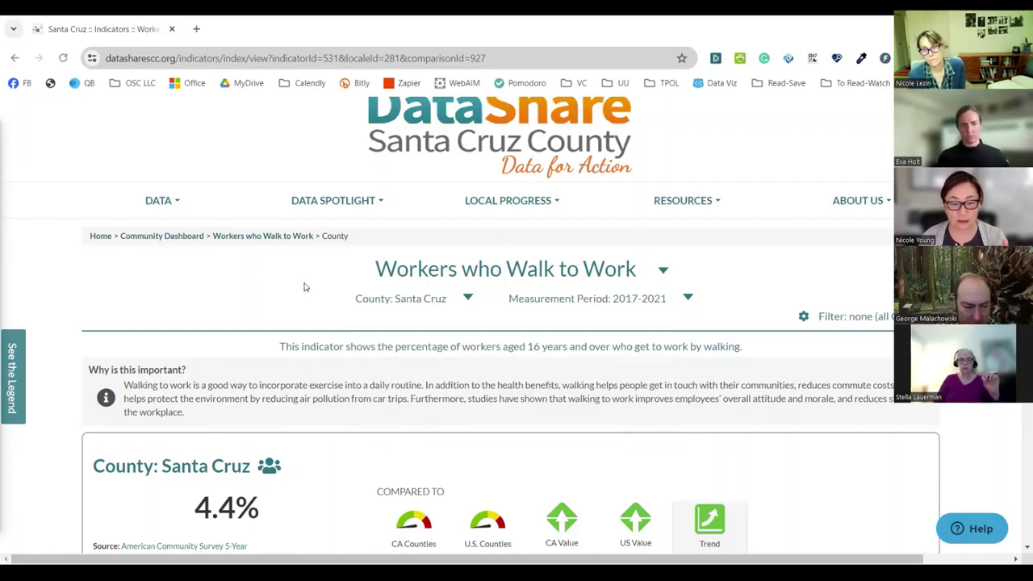
click(662, 272)
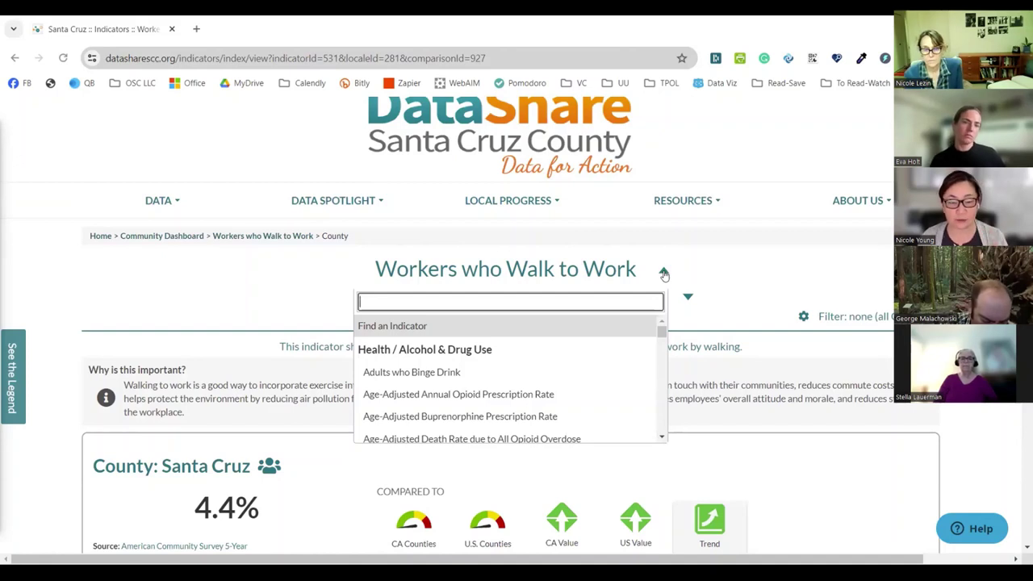
click(737, 264)
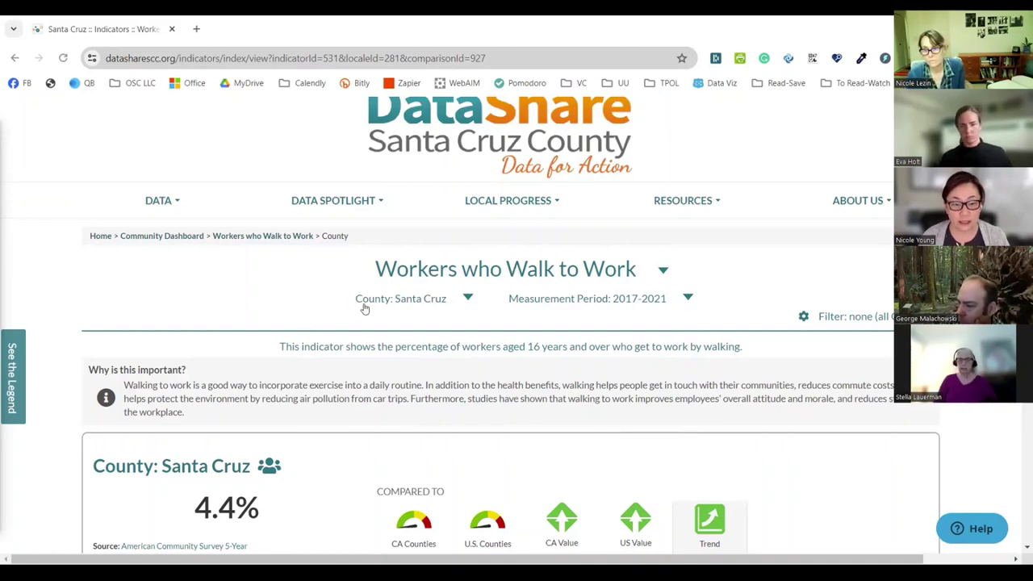
click(467, 298)
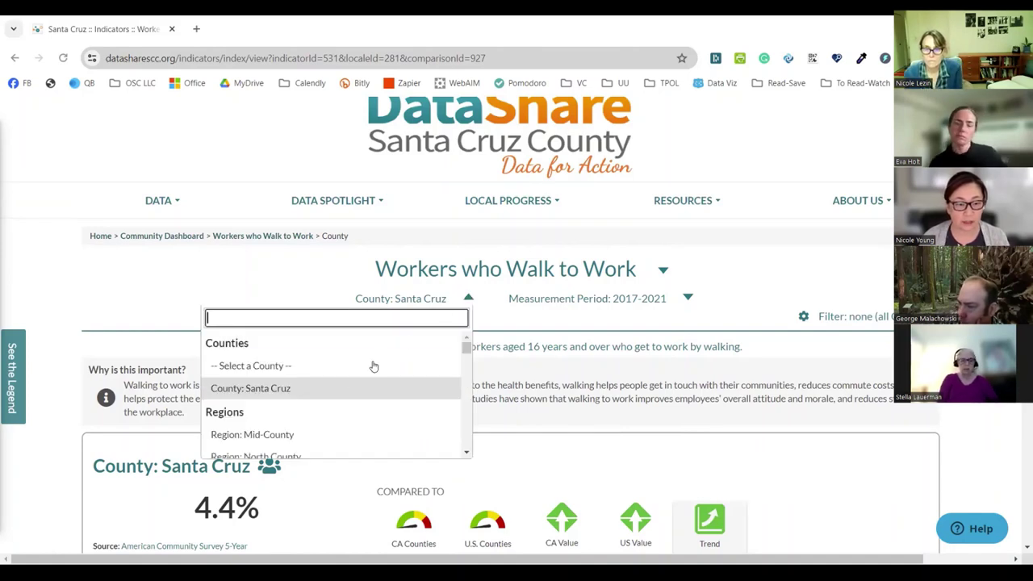
scroll(331, 392, down, 1)
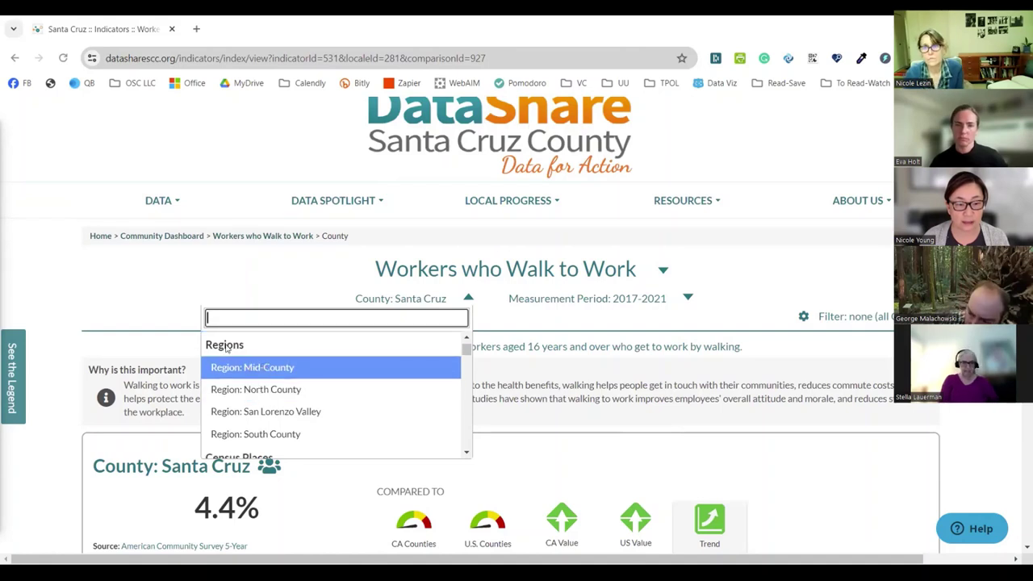
scroll(263, 373, down, 1)
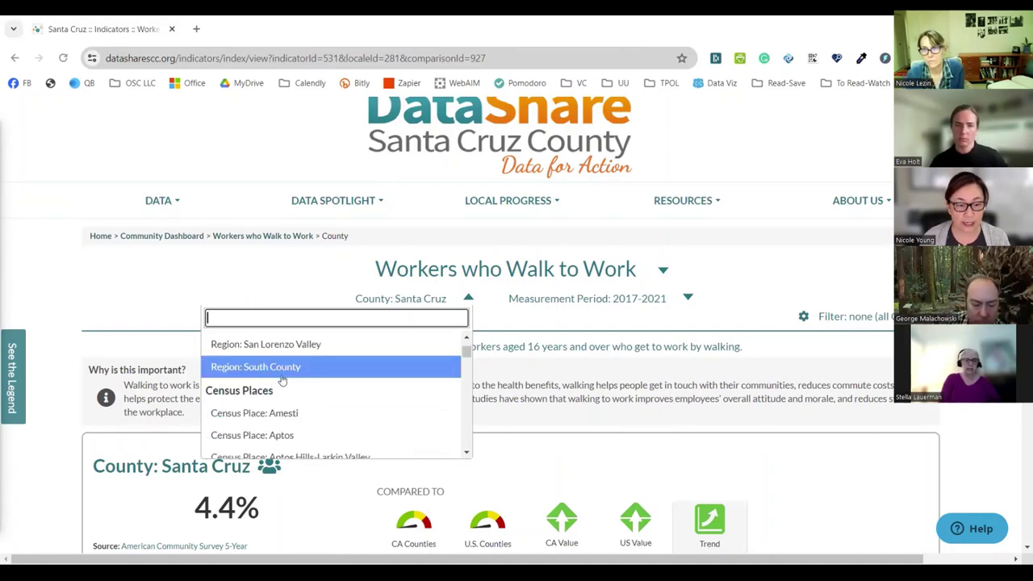
scroll(295, 413, down, 1)
scroll(296, 412, down, 2)
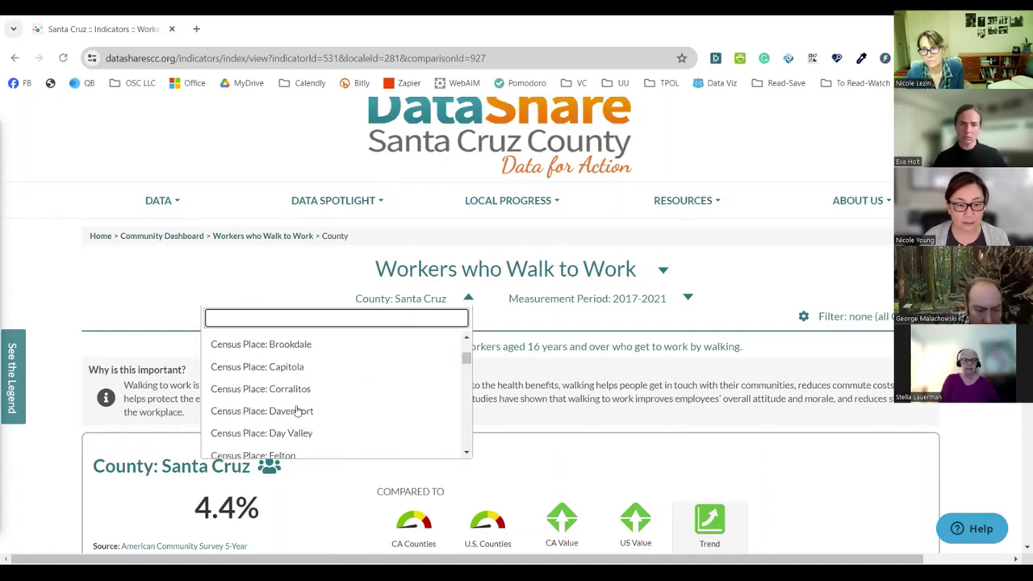
click(328, 285)
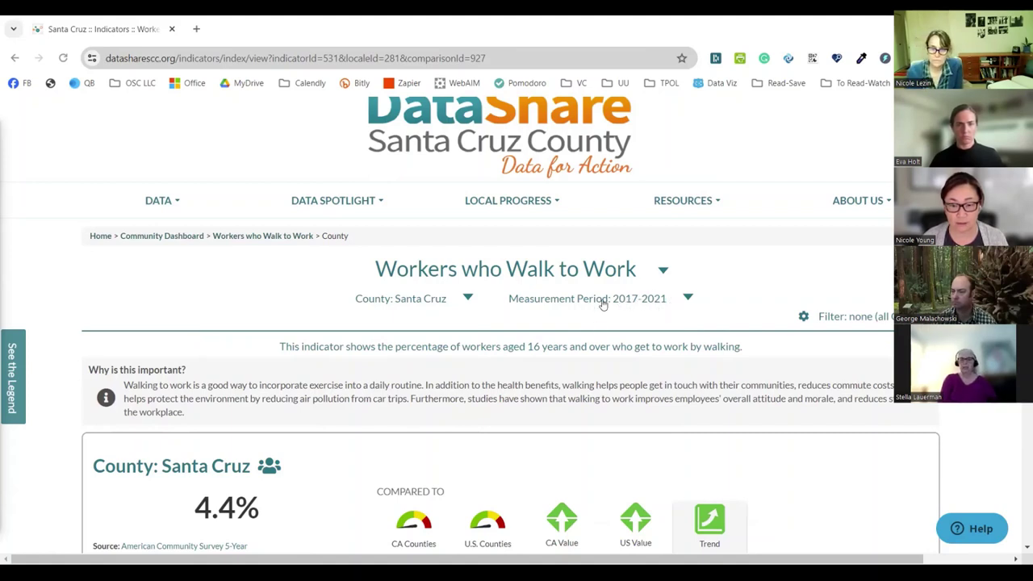
click(686, 298)
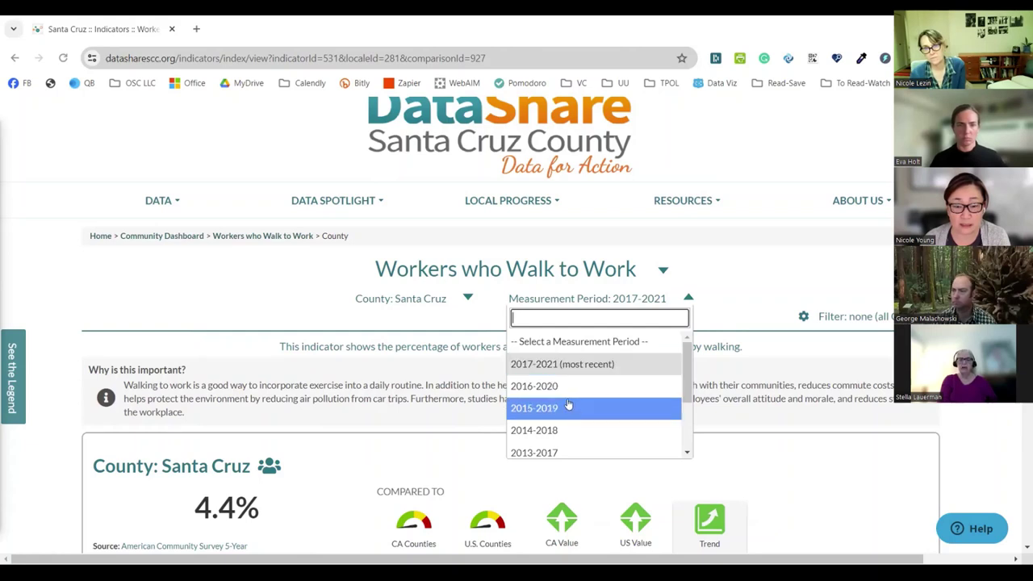
scroll(557, 400, down, 3)
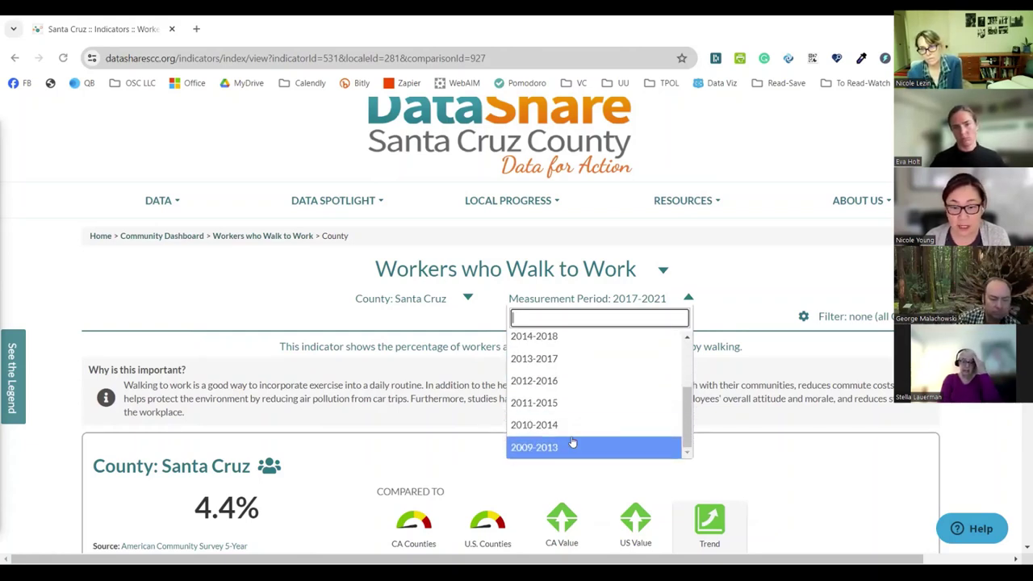
scroll(557, 360, up, 2)
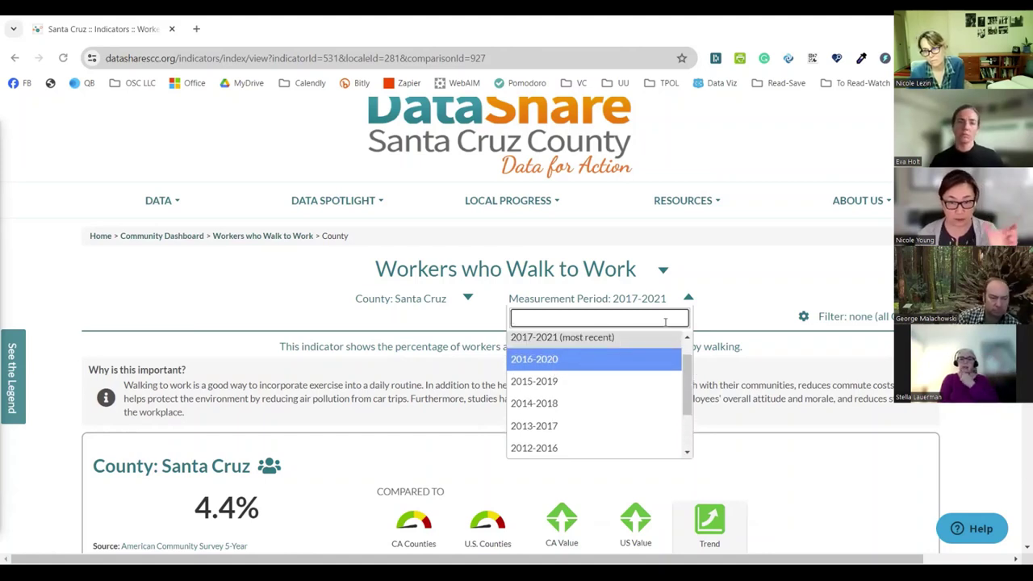
click(732, 298)
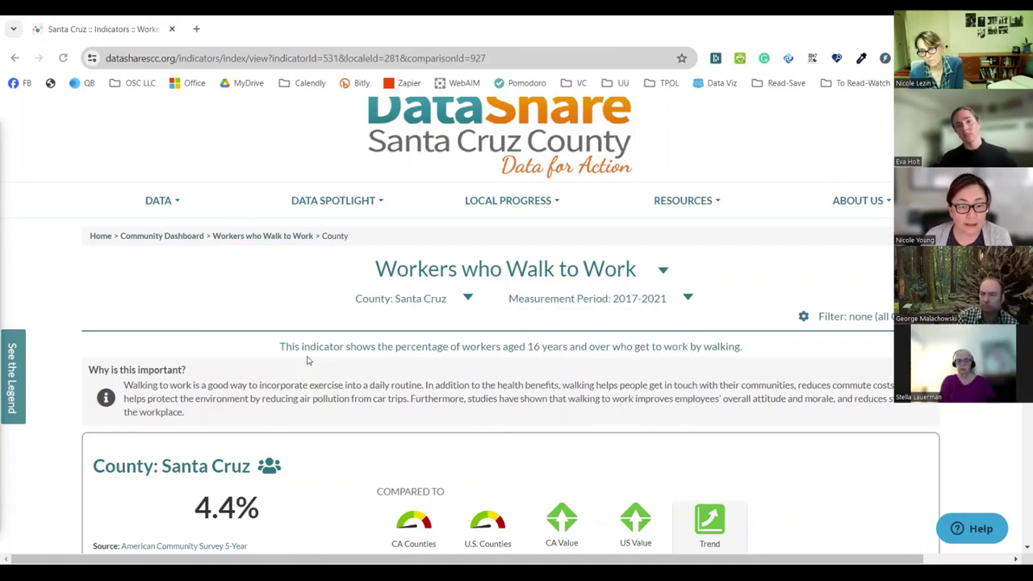
scroll(307, 361, down, 1)
scroll(290, 331, down, 1)
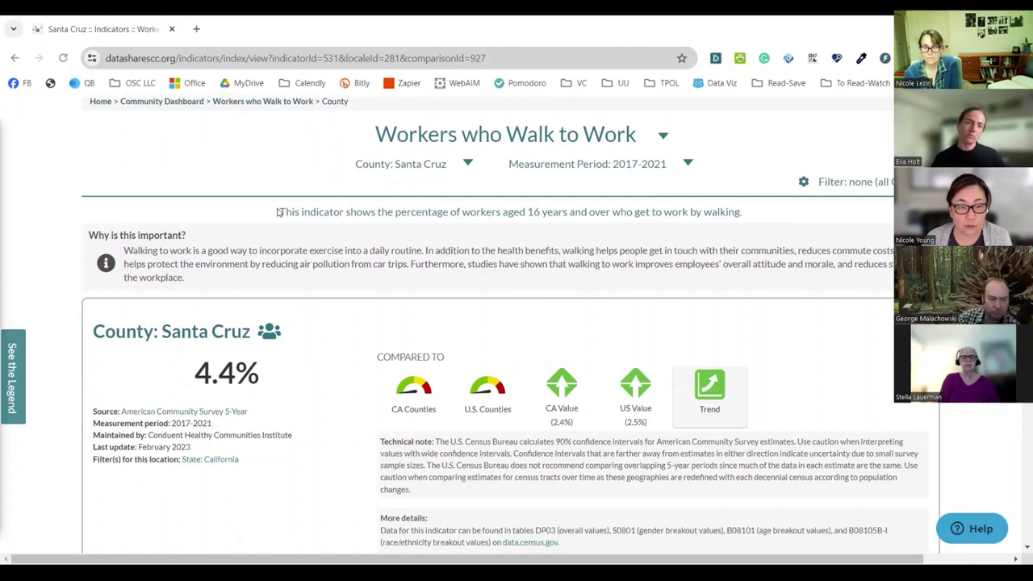
drag(280, 212, 752, 212)
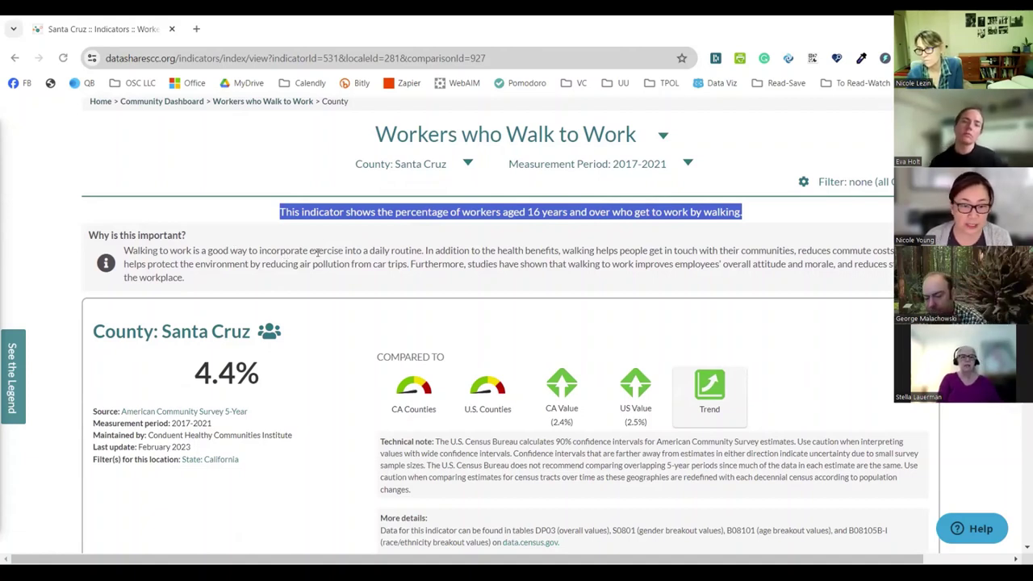
click(316, 252)
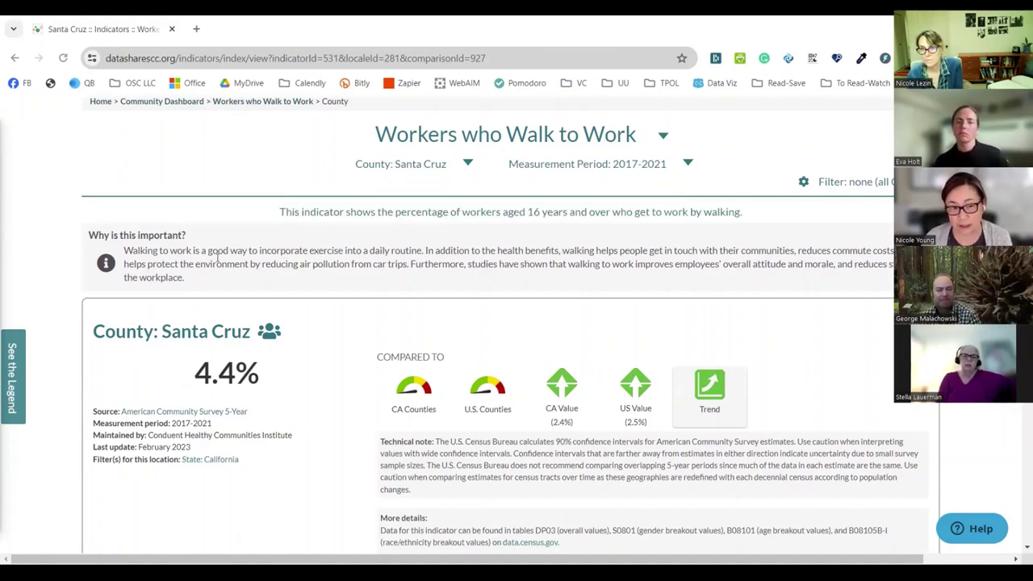